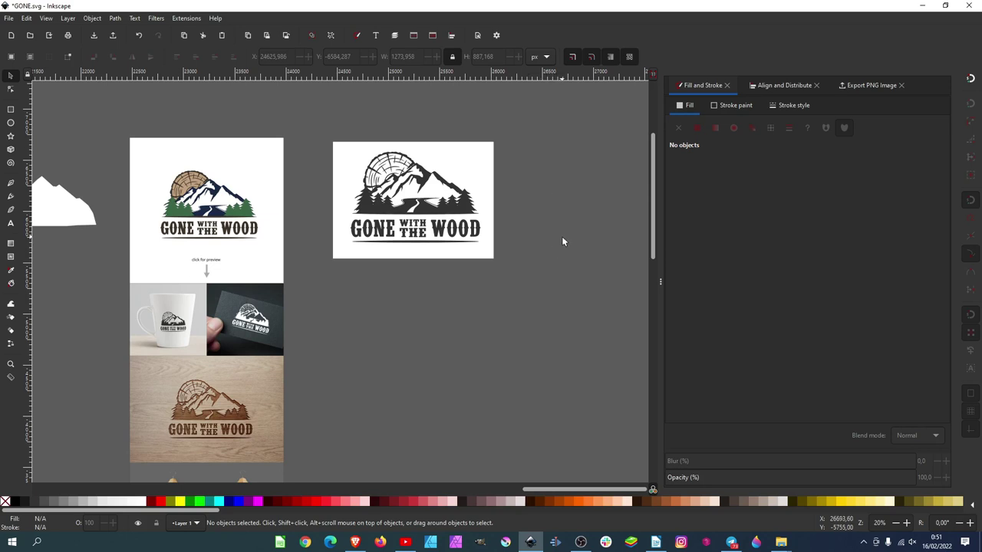
Move the logo group off its white backdrop and back, then select the white background rectangle
left_click(447, 220)
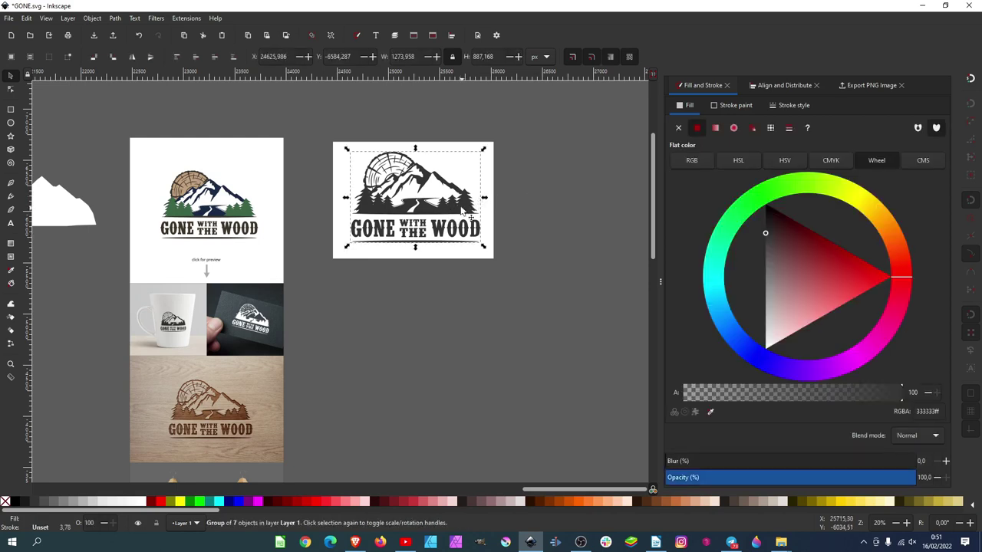
left_click_drag(396, 198, 503, 140)
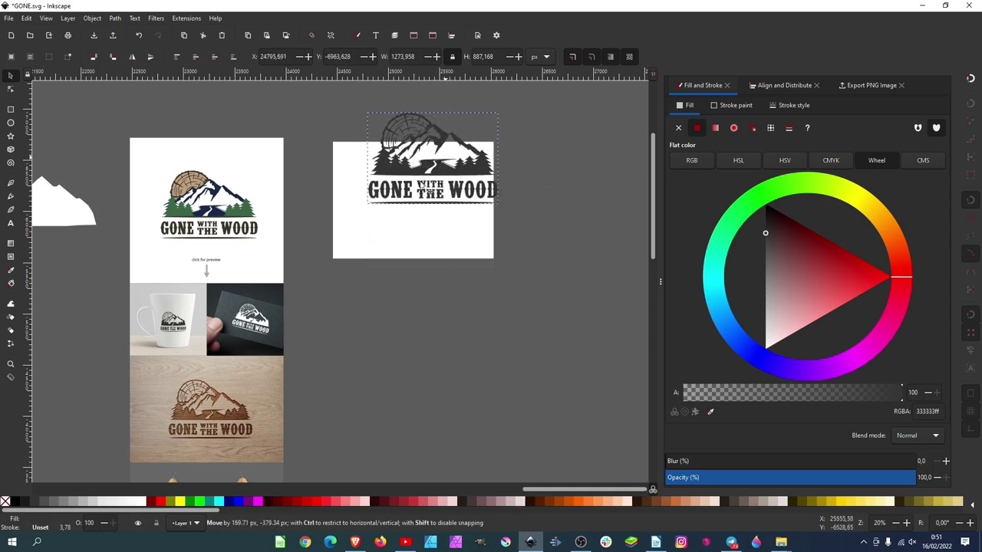
mouse_move(502, 139)
left_mouse_down()
mouse_move(558, 230)
mouse_move(536, 136)
left_mouse_up()
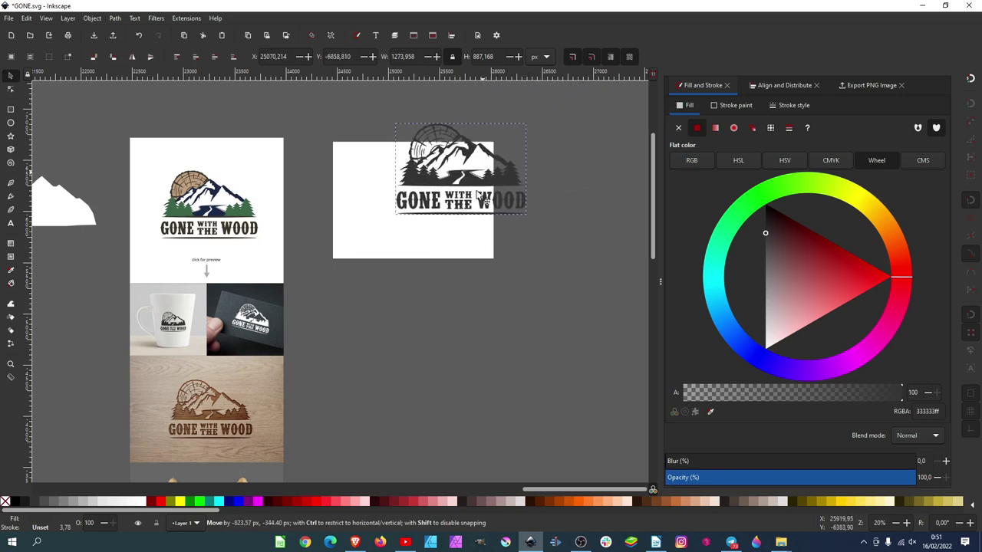
mouse_move(536, 137)
left_mouse_down()
mouse_move(605, 180)
mouse_move(452, 235)
mouse_move(451, 207)
left_mouse_up()
left_click(491, 147)
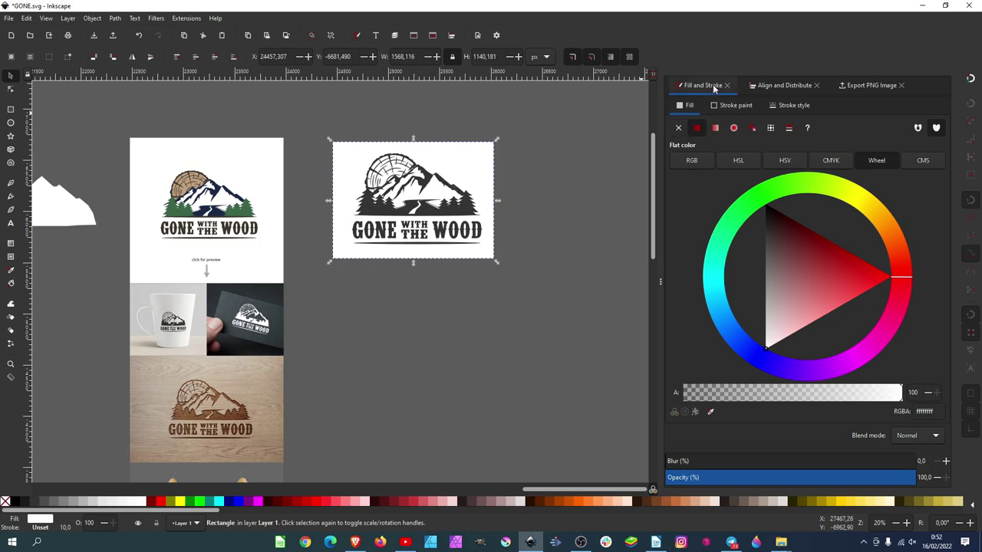
Set the rectangle's fill to No paint, group it with the logo, and shift the group right
left_click(680, 128)
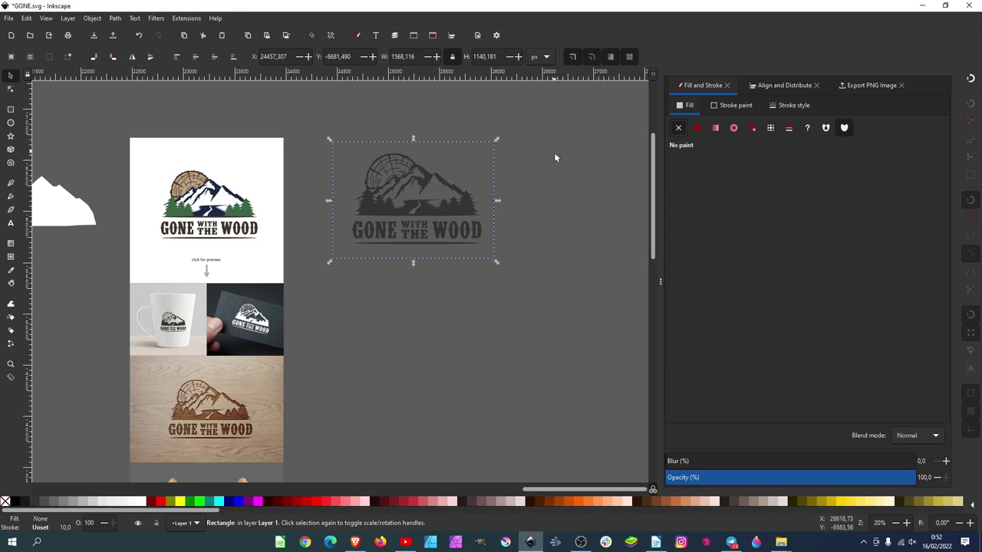
left_click(558, 130)
left_click_drag(561, 103, 318, 318)
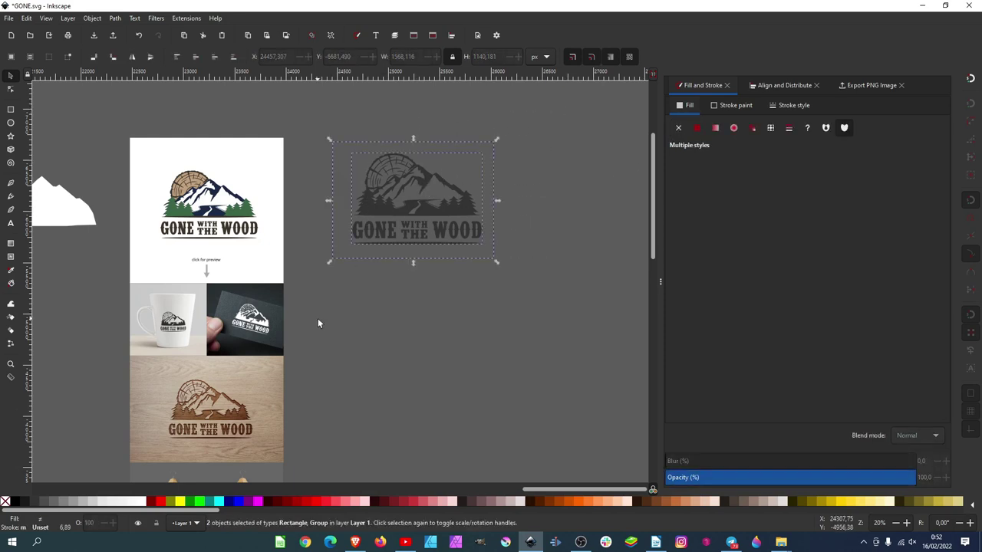
right_click(433, 203)
left_click(463, 435)
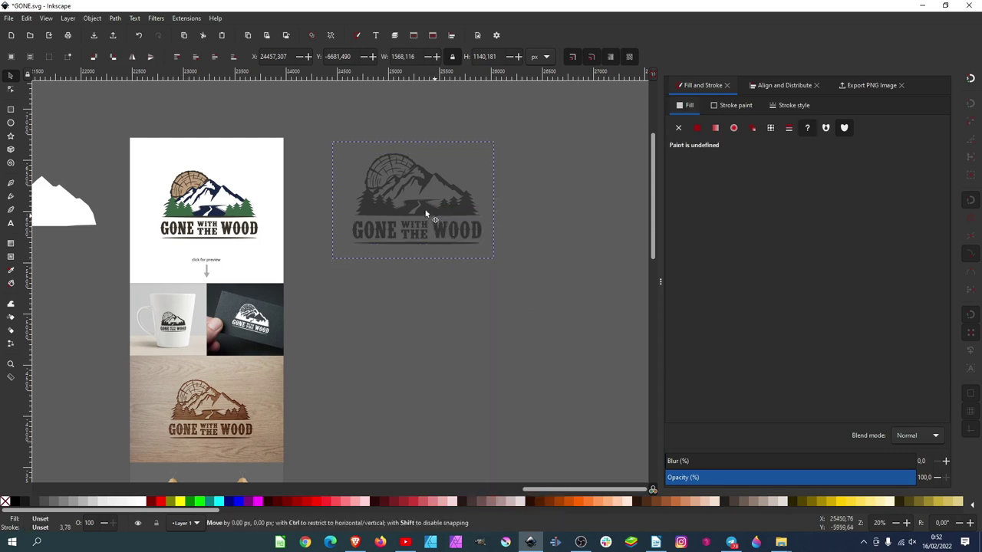
mouse_move(426, 213)
left_mouse_down()
mouse_move(580, 253)
mouse_move(465, 216)
mouse_move(349, 197)
mouse_move(287, 393)
mouse_move(476, 213)
left_mouse_up()
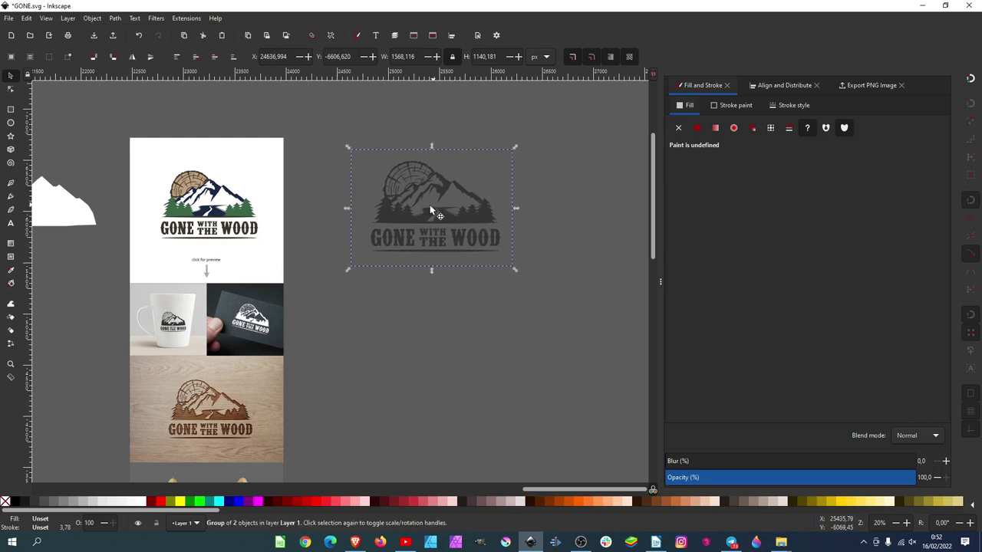
Export the logo group as test.png at 1568×1140 px
key("shift+ctrl+e")
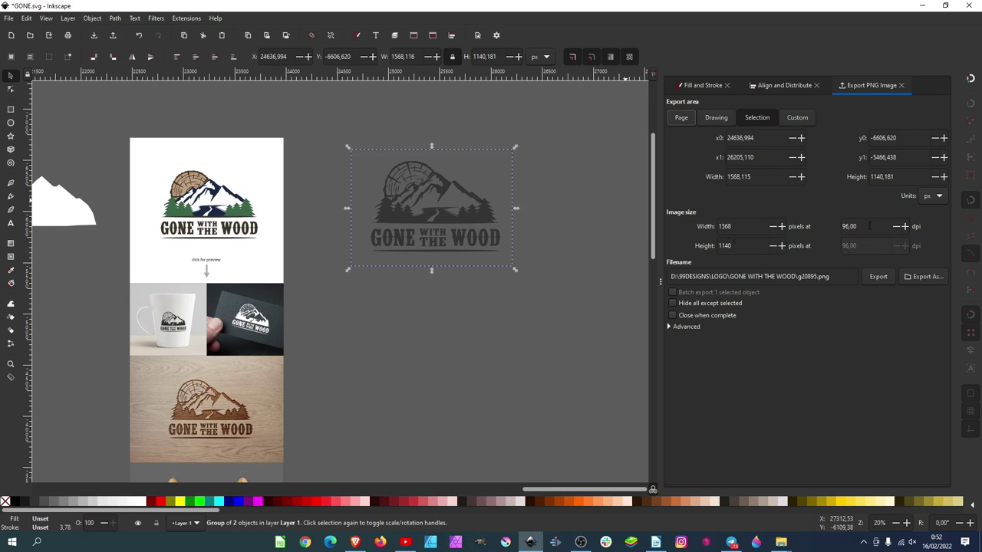
left_click(926, 278)
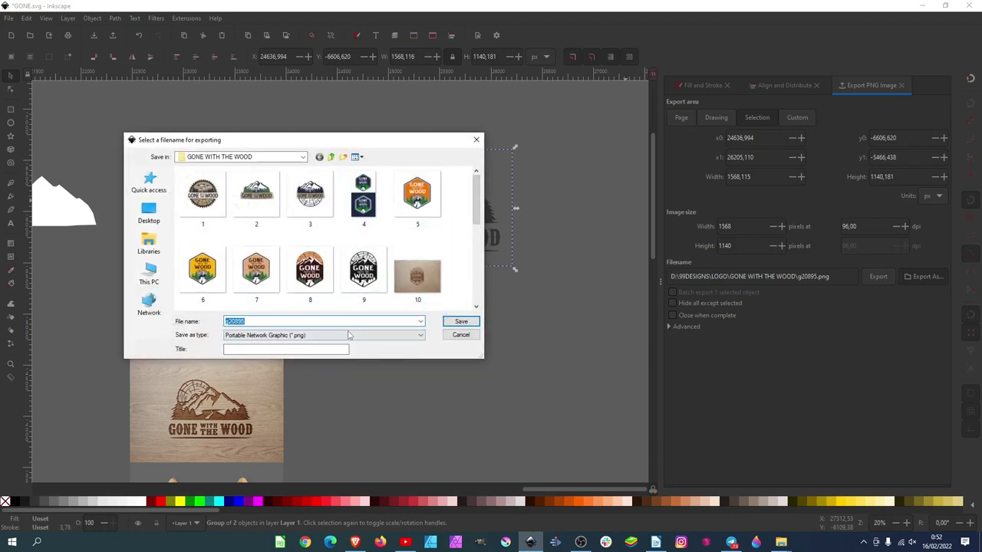
type("test")
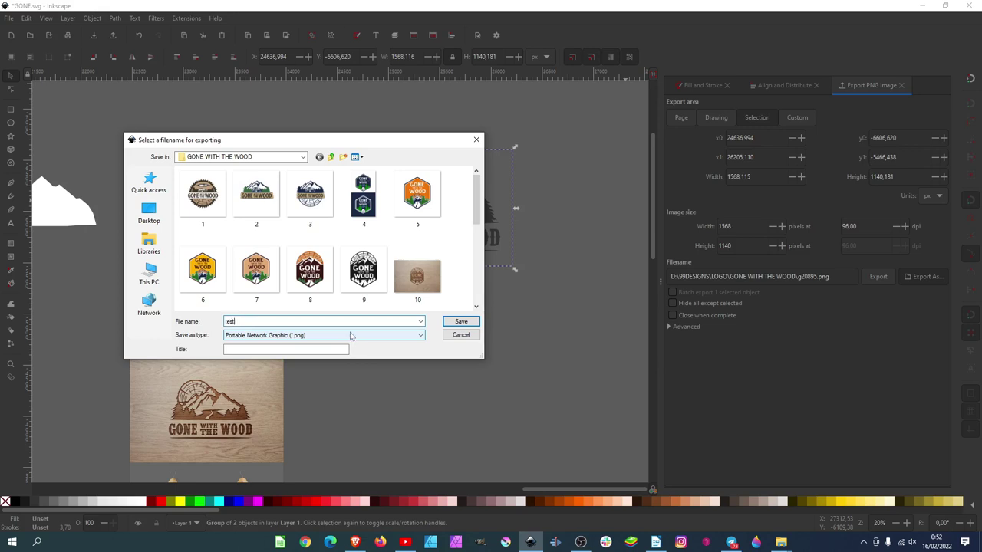
left_click(460, 322)
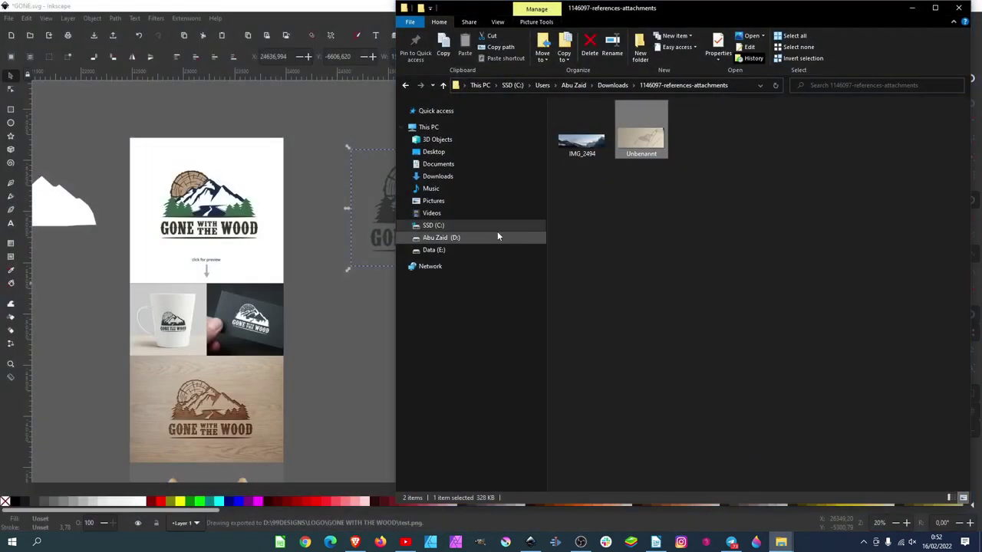
Drag test.png from the GONE WITH THE WOOD folder onto the canvas and move it upper right
left_click(449, 237)
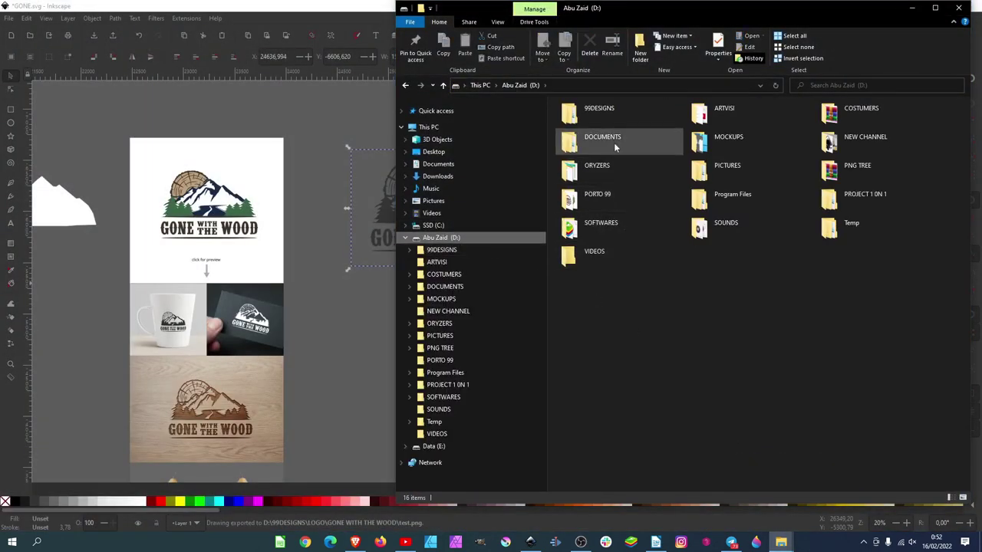
key("alt+Left")
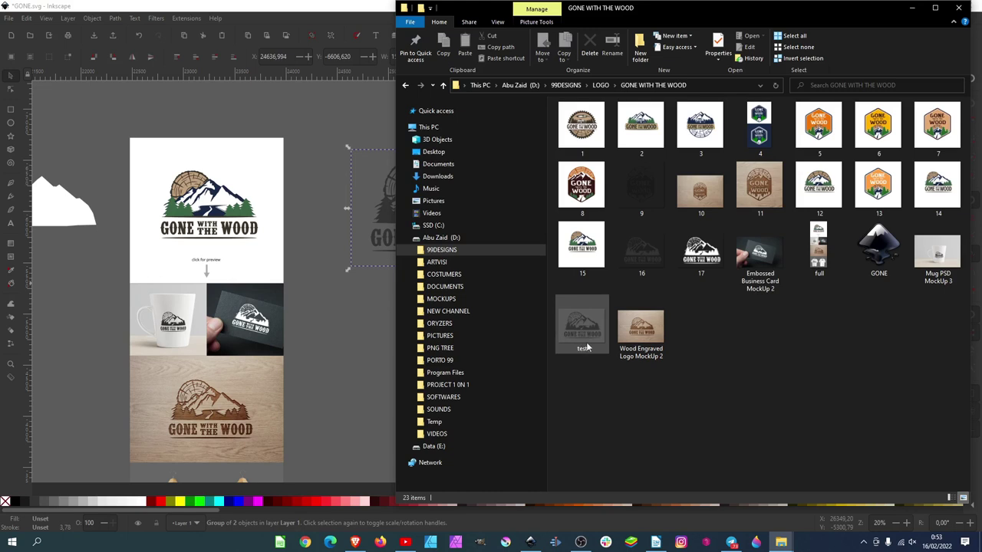
mouse_move(590, 333)
left_mouse_down()
mouse_move(288, 208)
mouse_move(253, 311)
mouse_move(291, 236)
left_mouse_up()
left_click(315, 213)
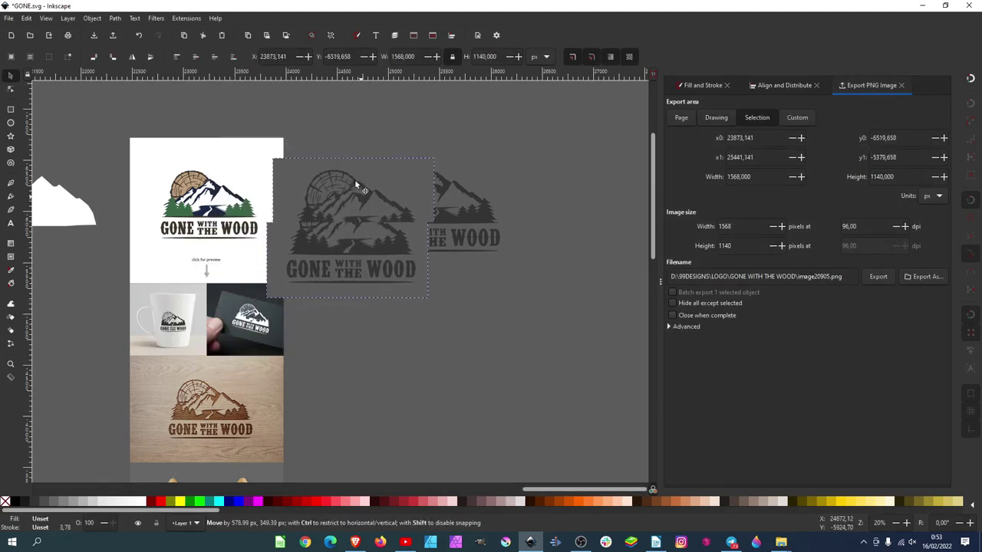
left_click_drag(187, 254, 257, 358)
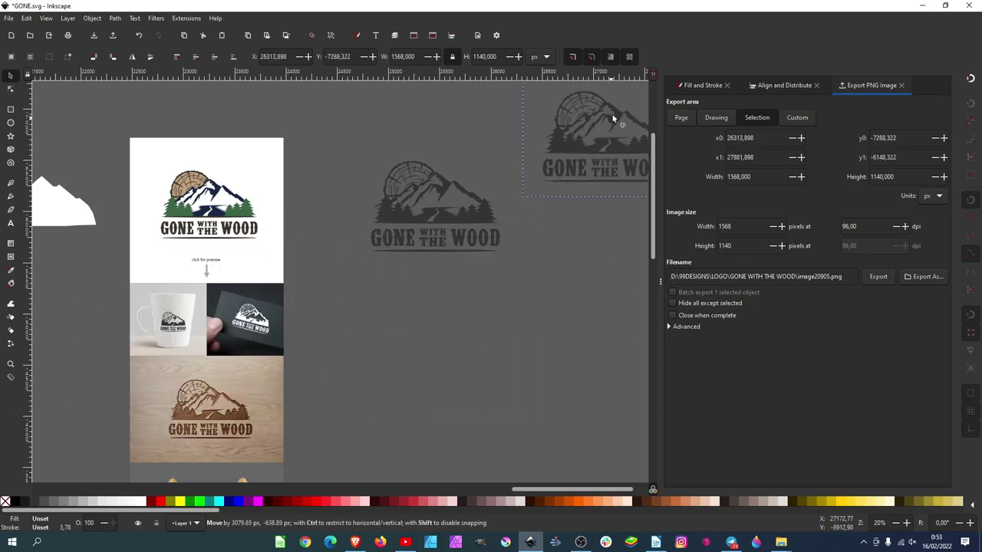
left_click_drag(258, 358, 649, 174)
Set the page background colour to grey 6b6b6b with alpha 0 in Document Properties
left_click(8, 19)
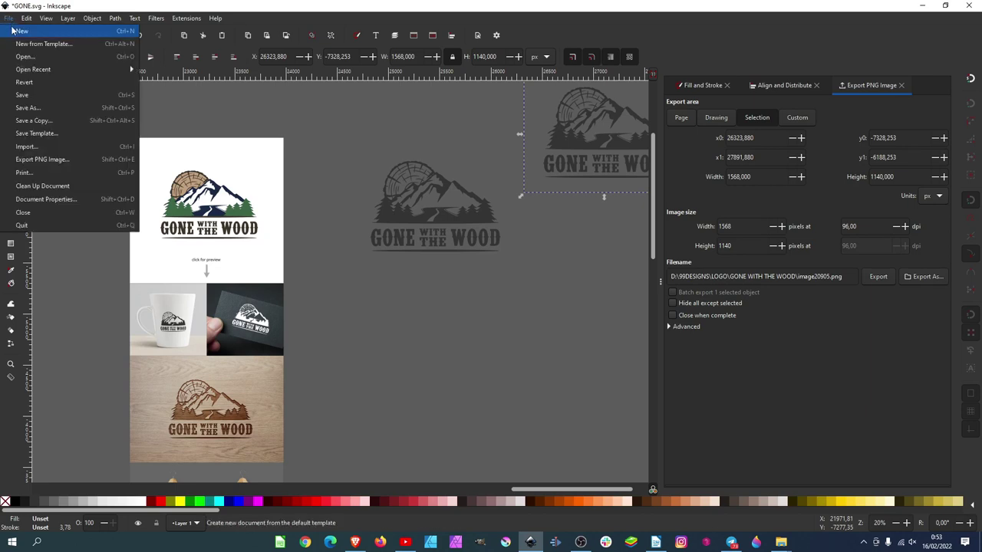
left_click(69, 200)
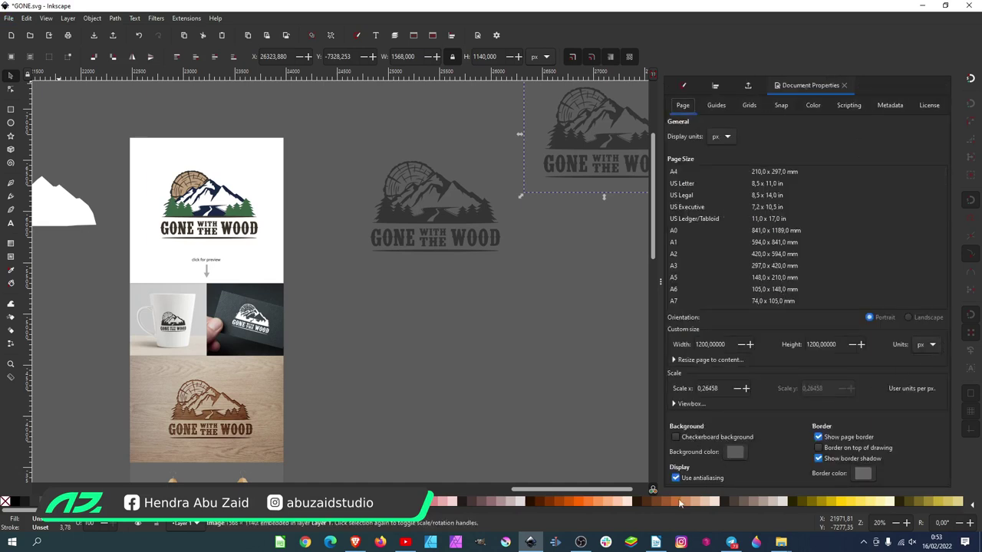
left_click(736, 453)
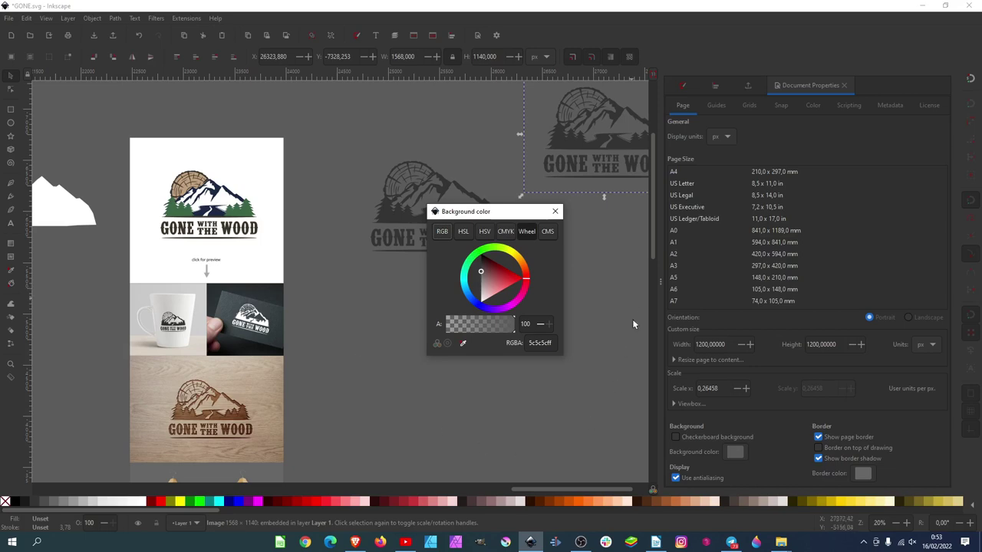
left_click_drag(487, 286, 463, 286)
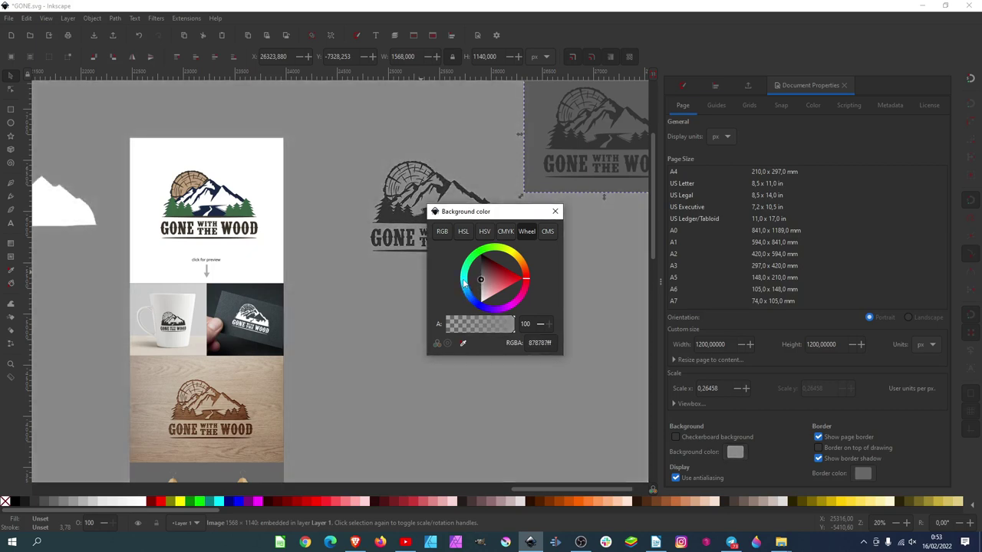
left_click_drag(463, 285, 401, 205)
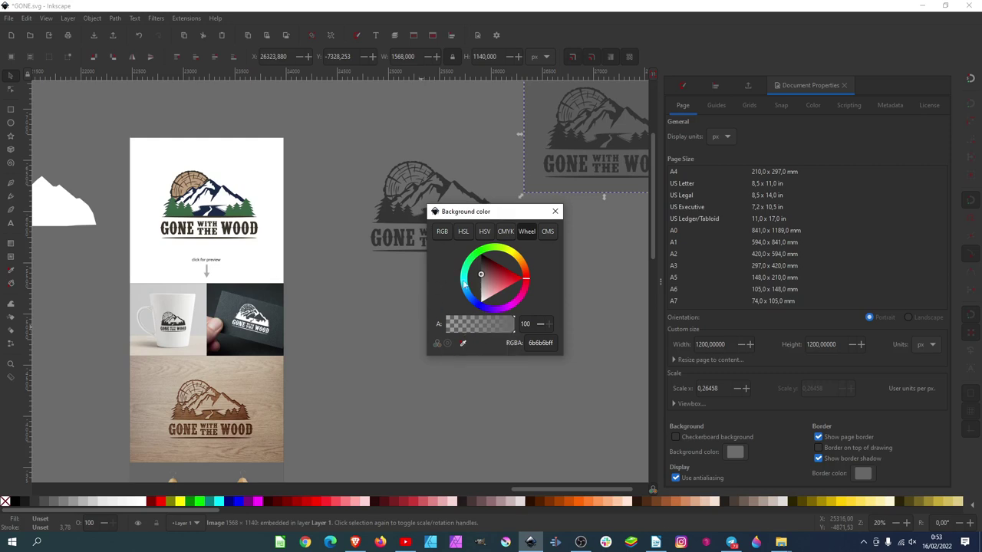
mouse_move(513, 325)
left_mouse_down()
mouse_move(484, 325)
mouse_move(529, 320)
left_mouse_up()
left_click_drag(506, 328, 445, 338)
left_click(555, 211)
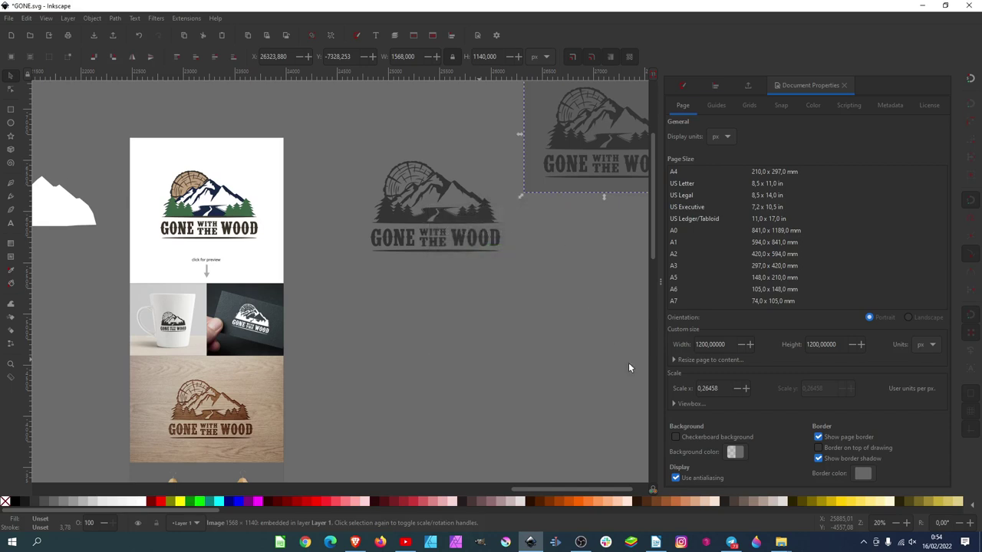
left_click(844, 85)
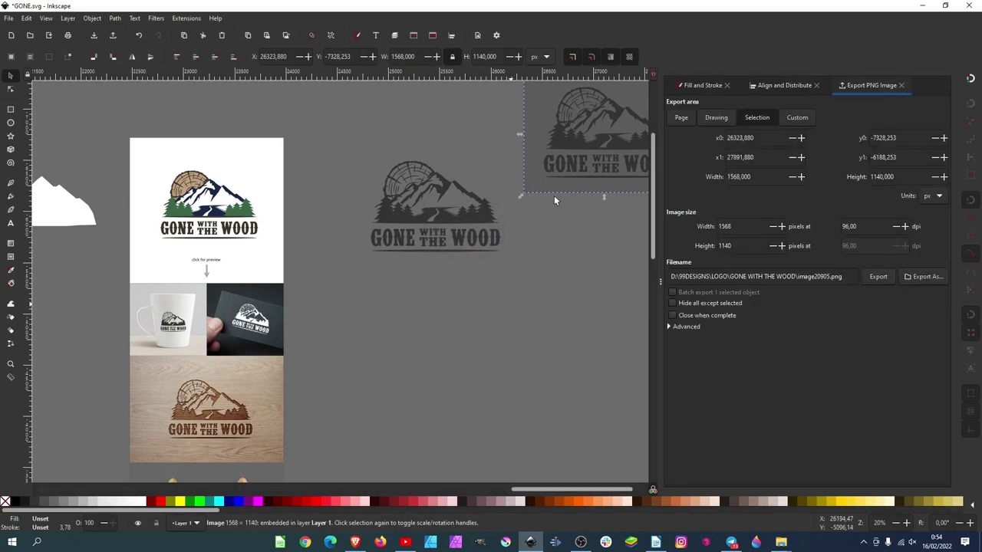
Reposition the images, export the logo group as test 2.png, and drag it onto the canvas
left_click_drag(594, 126, 618, 231)
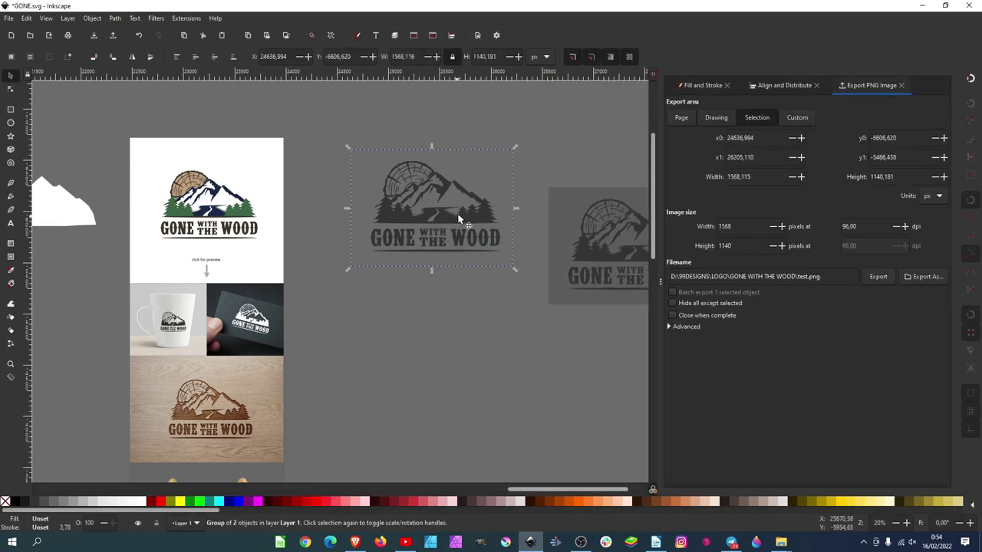
mouse_move(496, 198)
left_mouse_down()
mouse_move(488, 255)
mouse_move(300, 247)
mouse_move(492, 226)
left_mouse_up()
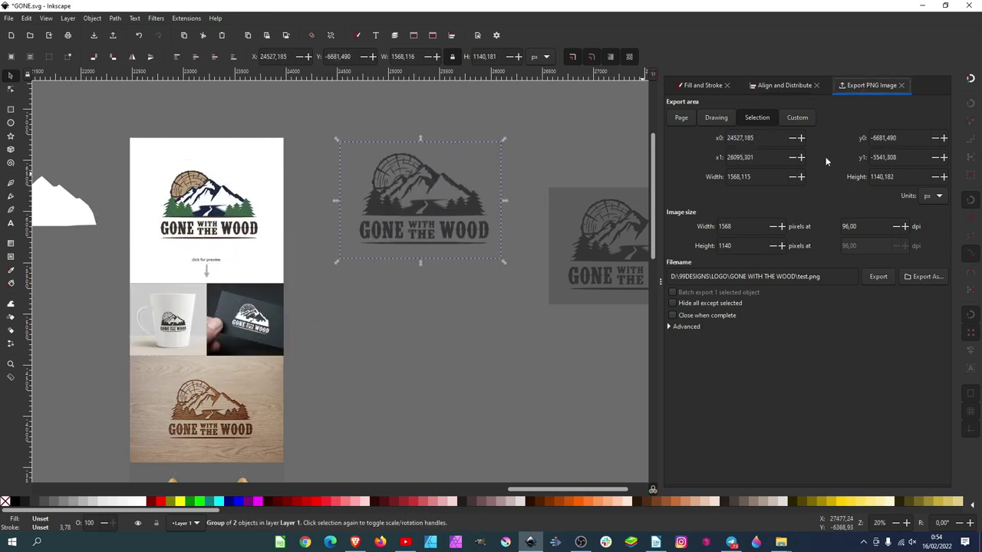
left_click(922, 276)
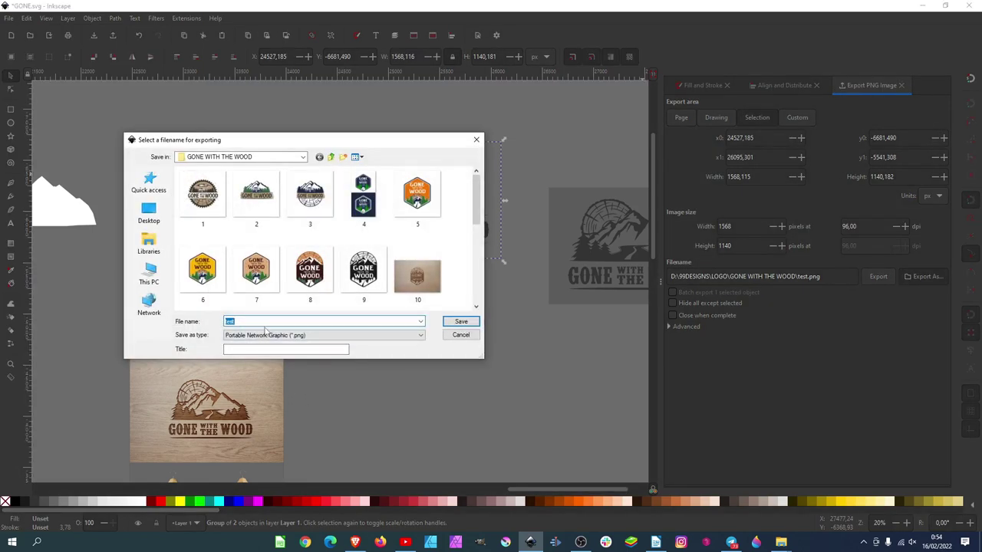
type("test 2")
left_click(461, 316)
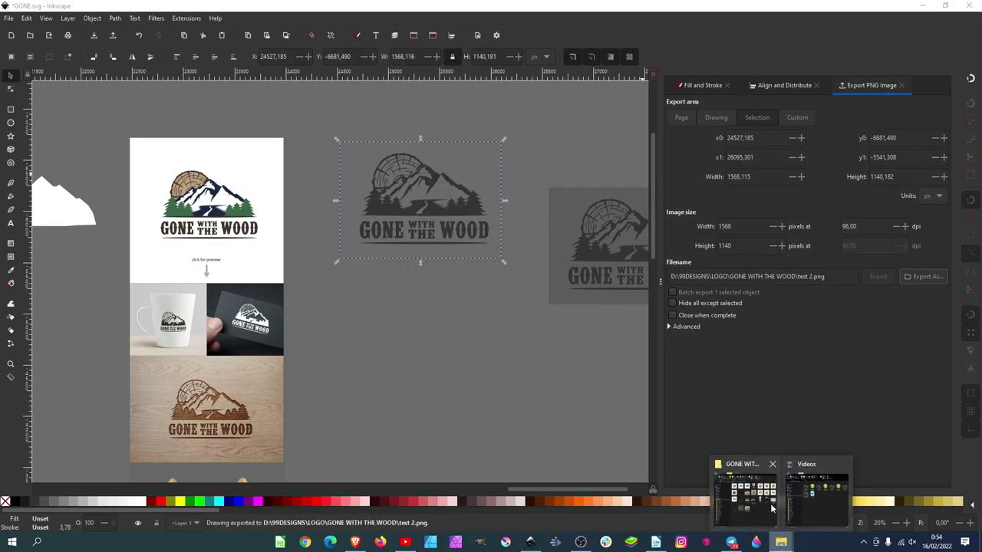
mouse_move(781, 542)
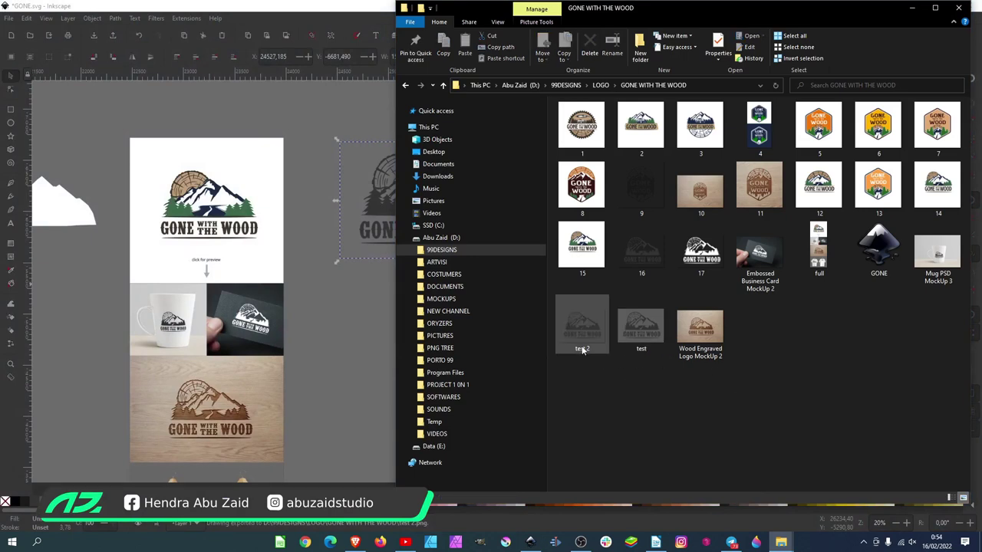
left_click(594, 354)
mouse_move(594, 355)
left_mouse_down()
mouse_move(254, 352)
mouse_move(183, 312)
mouse_move(397, 333)
left_mouse_up()
Drag the test 2 image down so it overlaps the mug and business-card mockups
left_click_drag(351, 311, 426, 335)
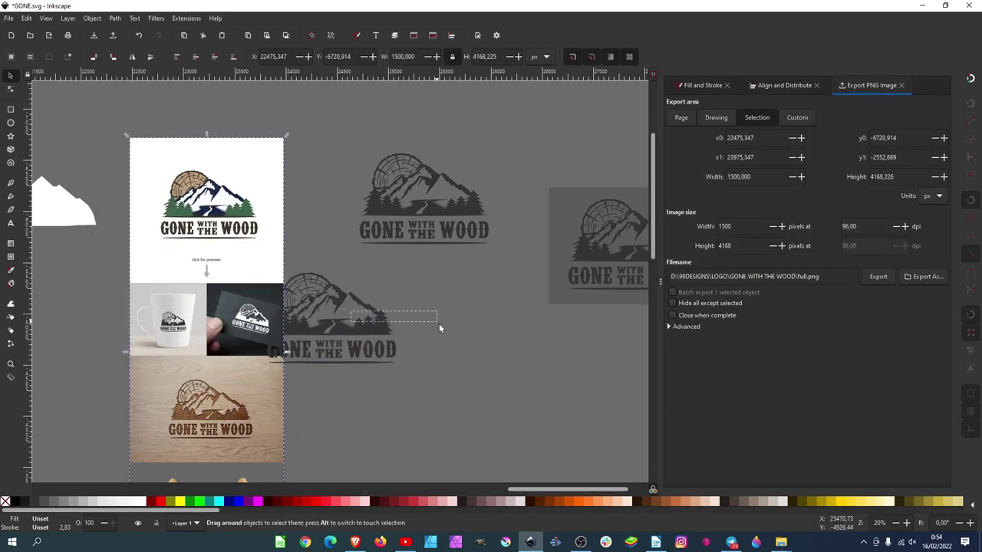